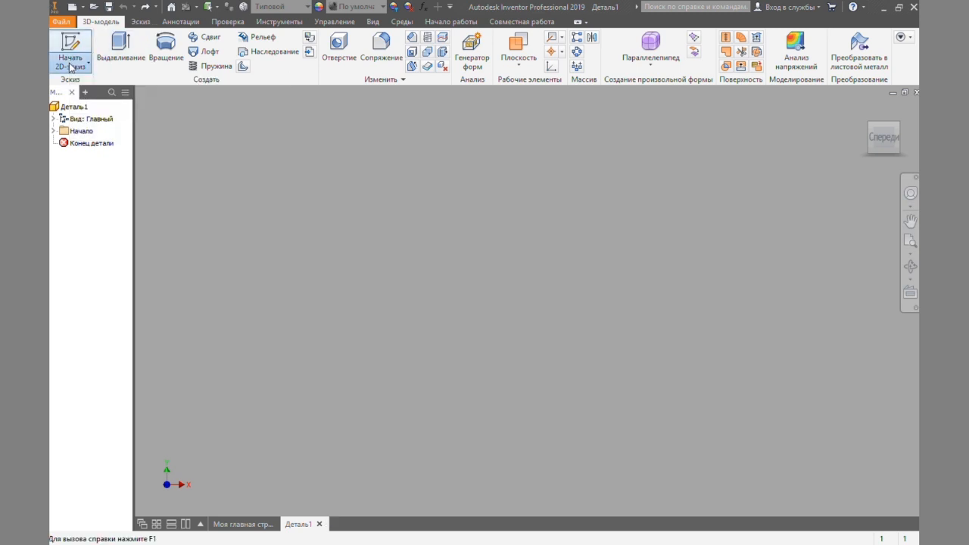
Start a new 2D sketch on the XY plane
left_click(71, 68)
left_click(92, 94)
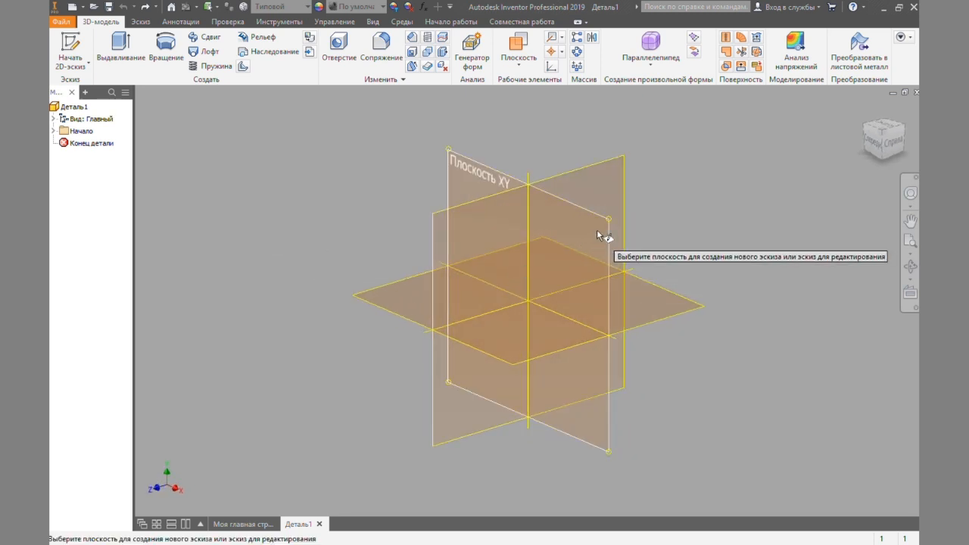
left_click(496, 236)
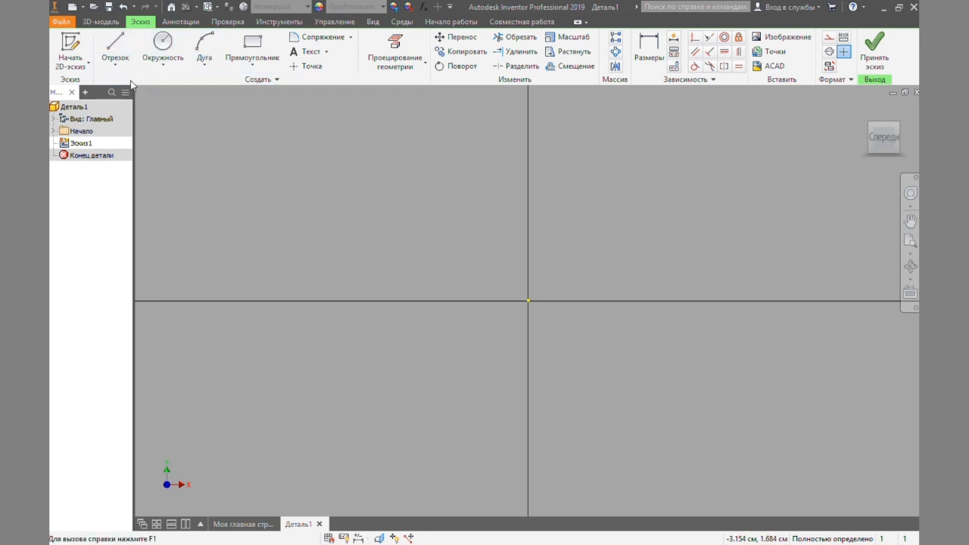
Sketch a vertical line about 1.25 cm long running up from the origin
left_click(120, 47)
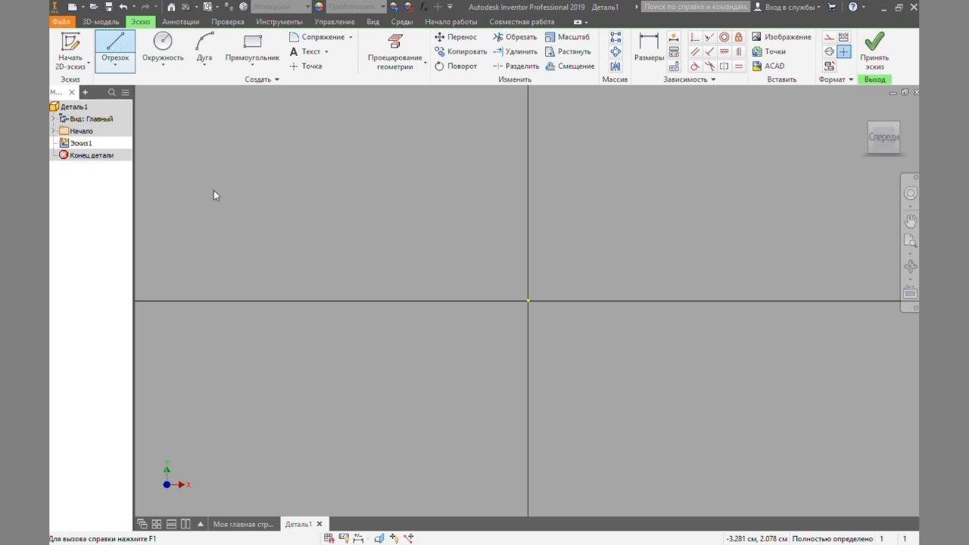
left_click(528, 300)
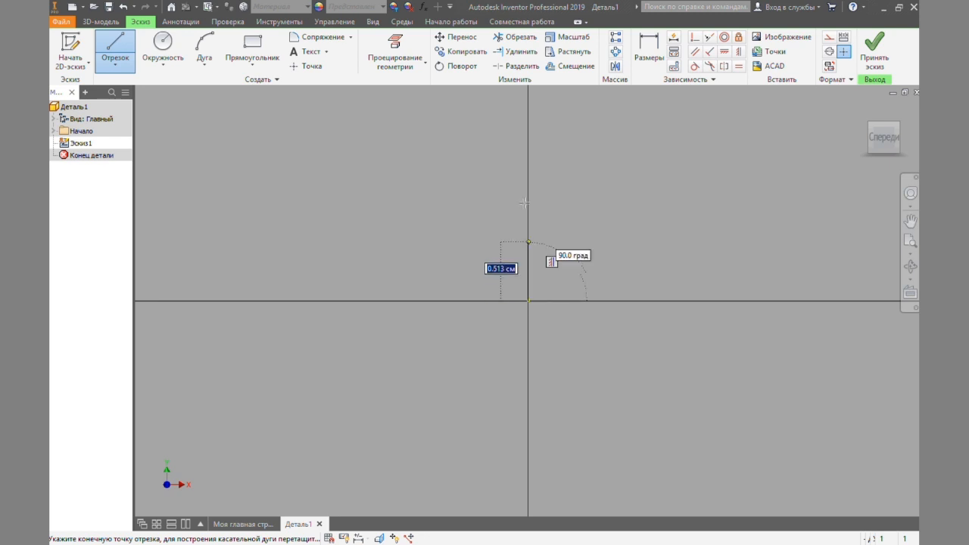
left_click(528, 144)
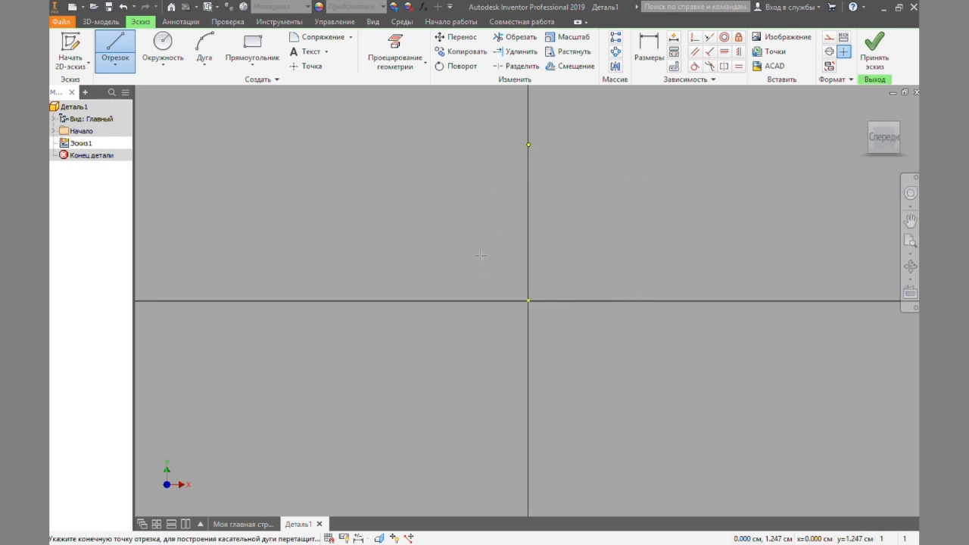
key("Escape")
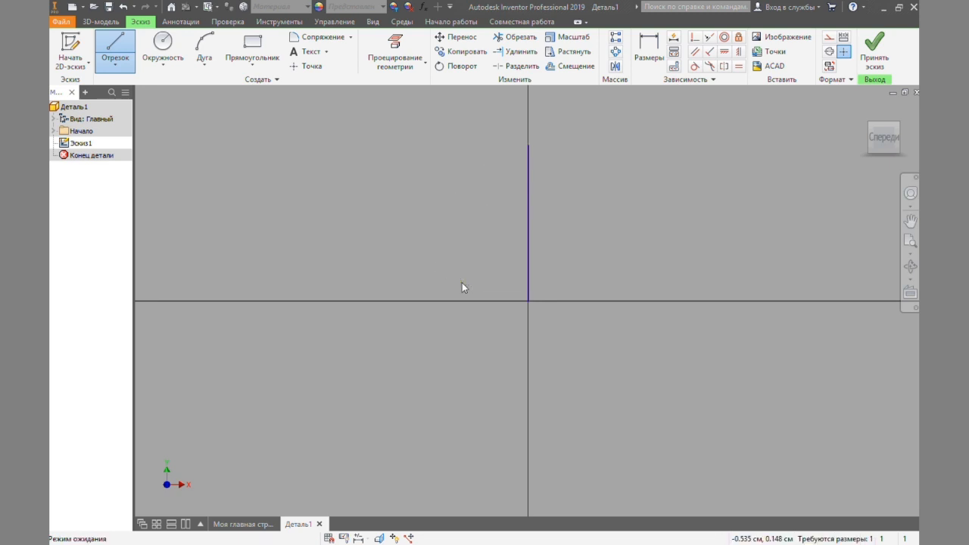
Sketch a 0.3 cm diameter circle centred on the horizontal axis, about 1.19 cm to the left of the origin
left_click(174, 47)
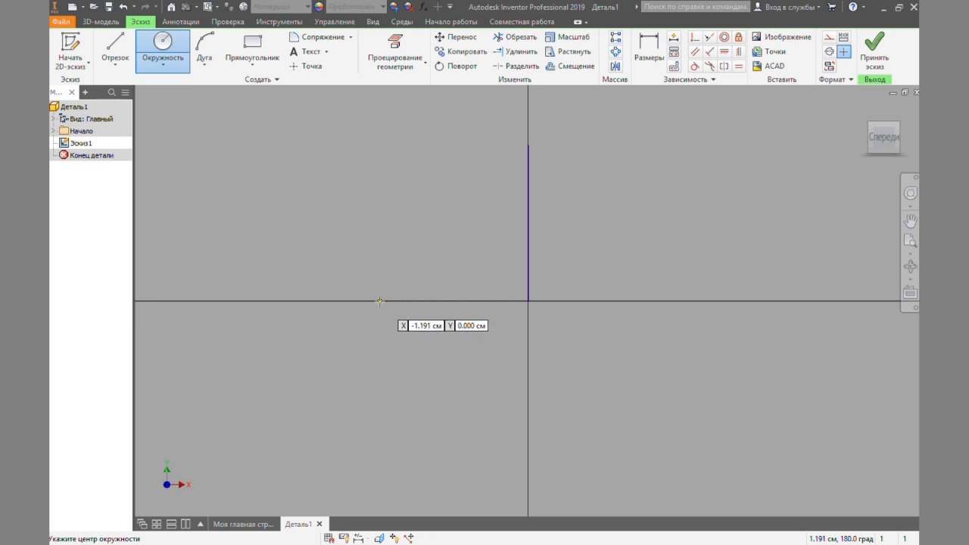
left_click(380, 301)
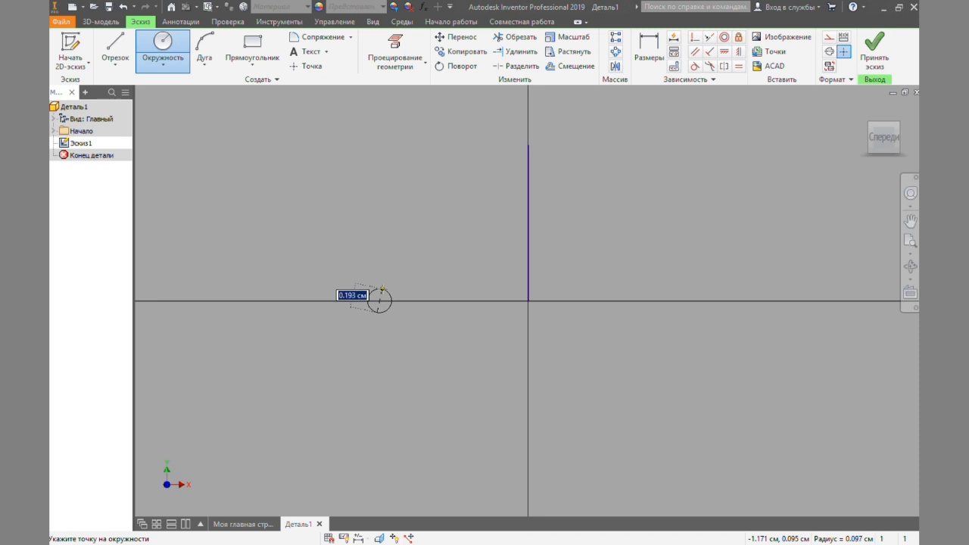
type("0.3")
key("Tab")
key("Return")
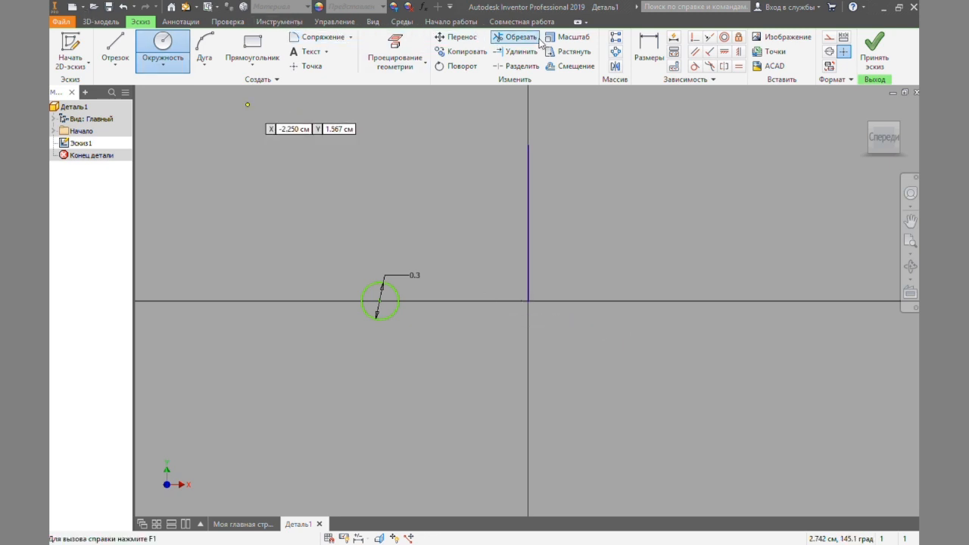
Dimension the horizontal distance between the circle's centre and the origin and set it to 0.9 cm
left_click(647, 57)
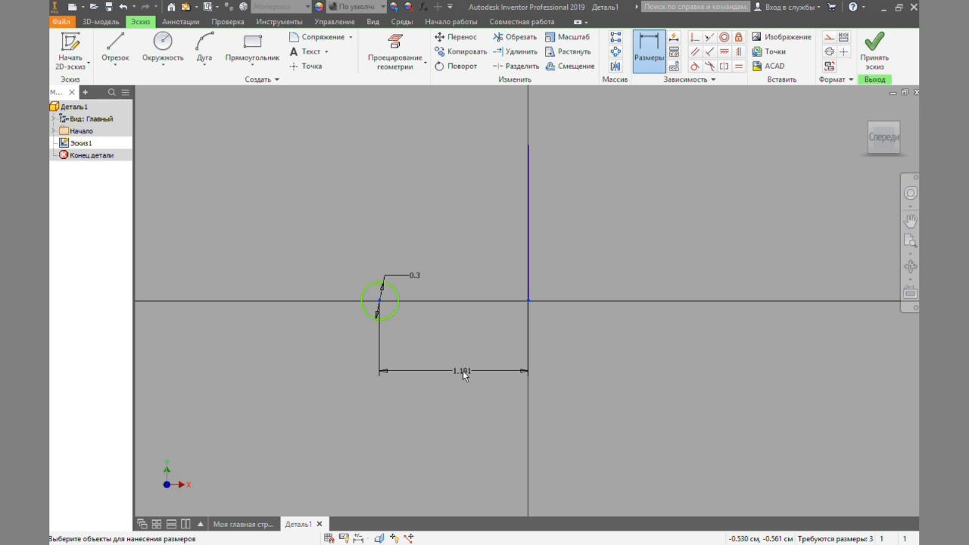
left_click(464, 372)
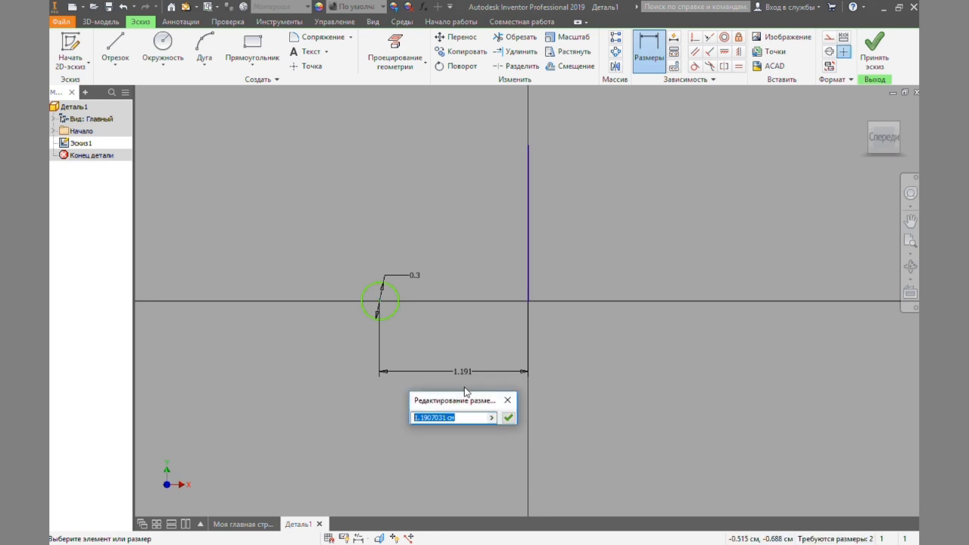
type("0.9")
left_click(508, 418)
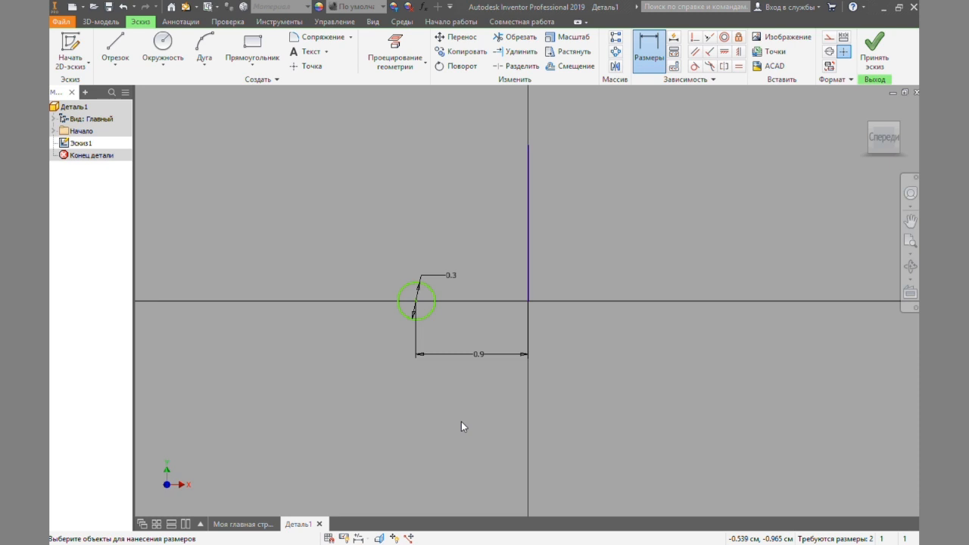
left_click(449, 279)
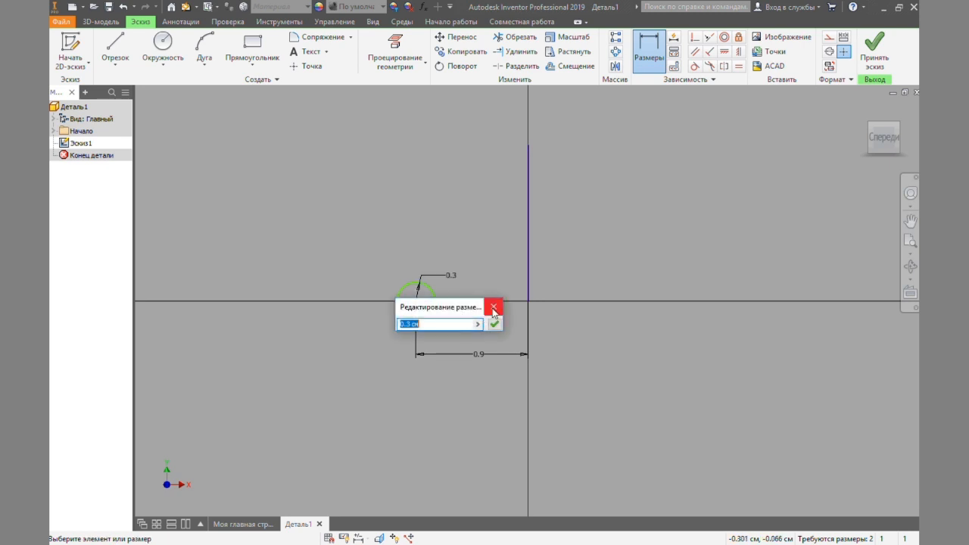
left_click(493, 309)
key("Escape")
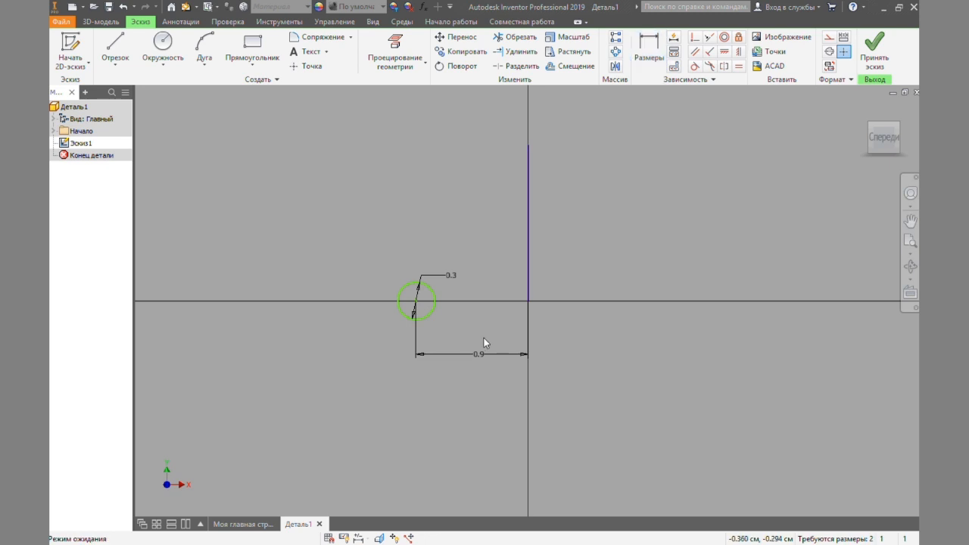
Delete the circle's diameter dimension and its distance dimension, and finish the sketch
left_click(452, 277)
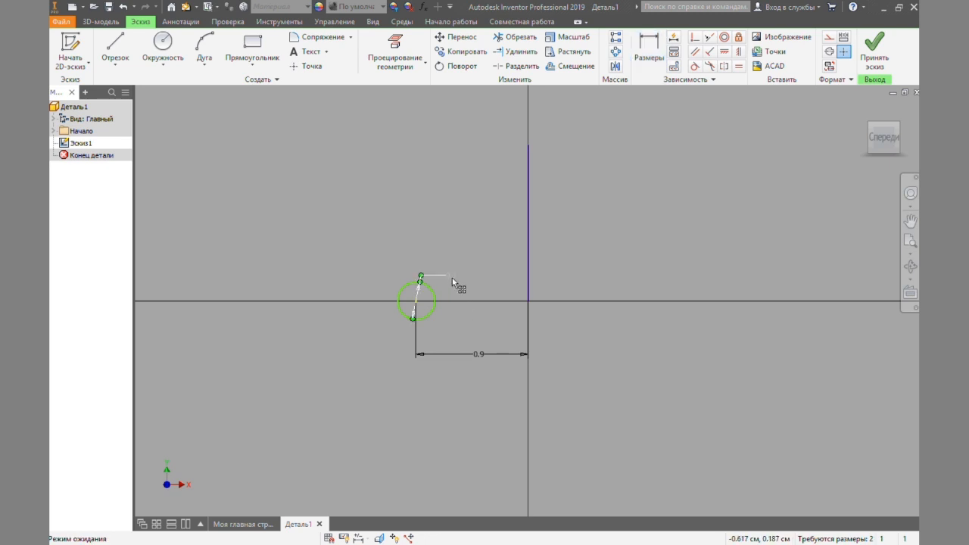
left_click(465, 353, "ctrl")
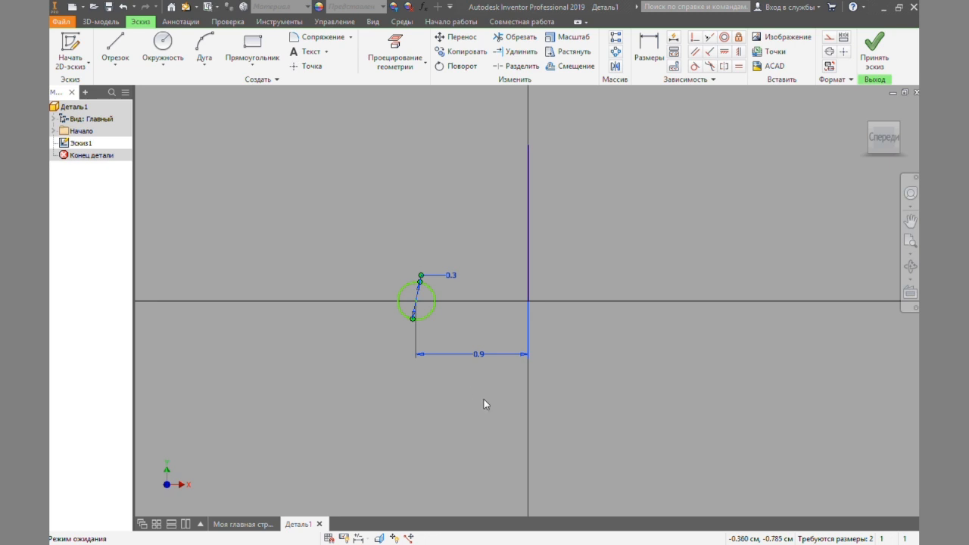
key("Delete")
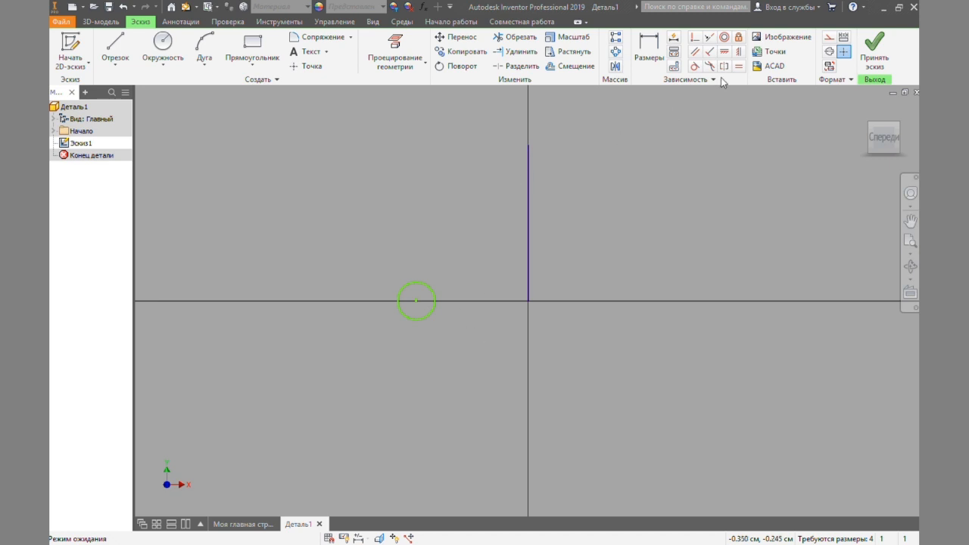
left_click(875, 52)
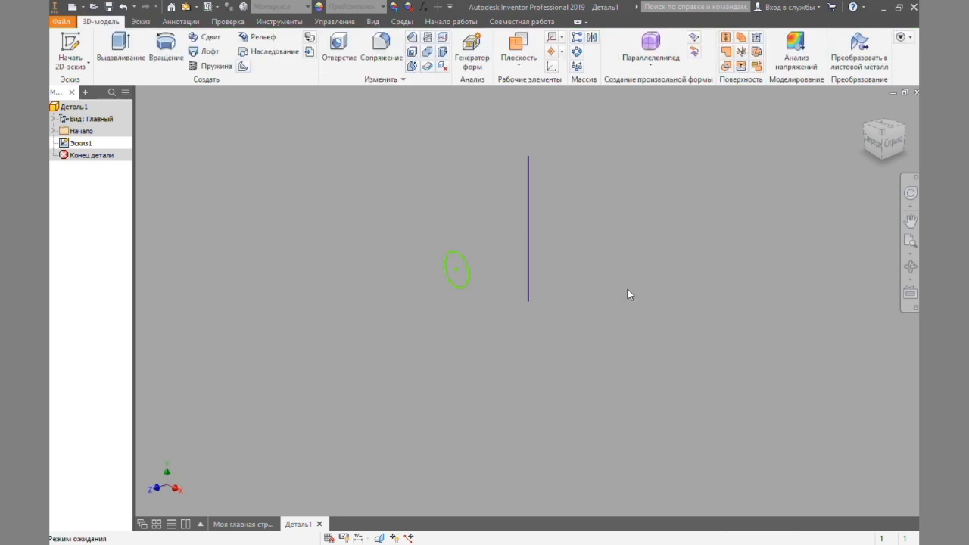
Start a Coil (Пружина) feature with the circle as profile and the vertical line as axis
left_click(468, 279)
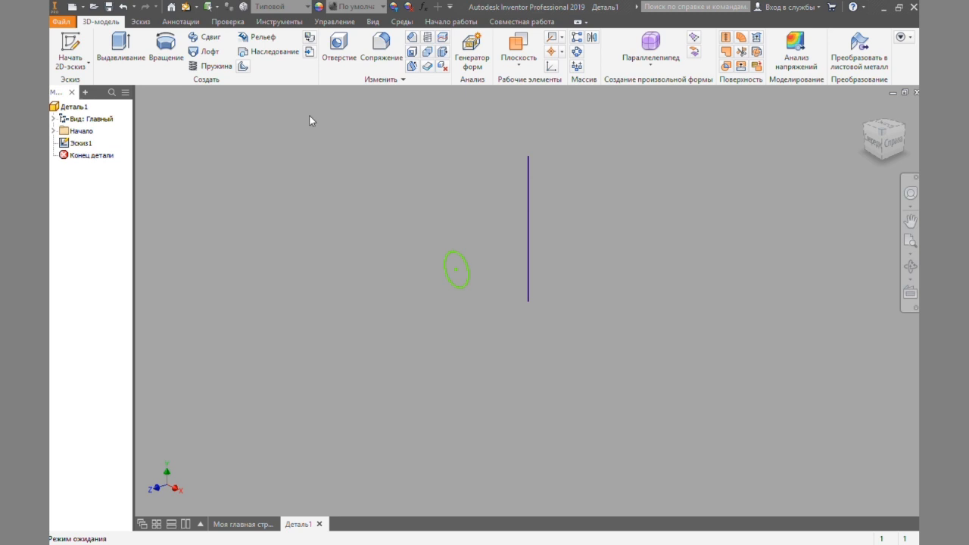
left_click(202, 67)
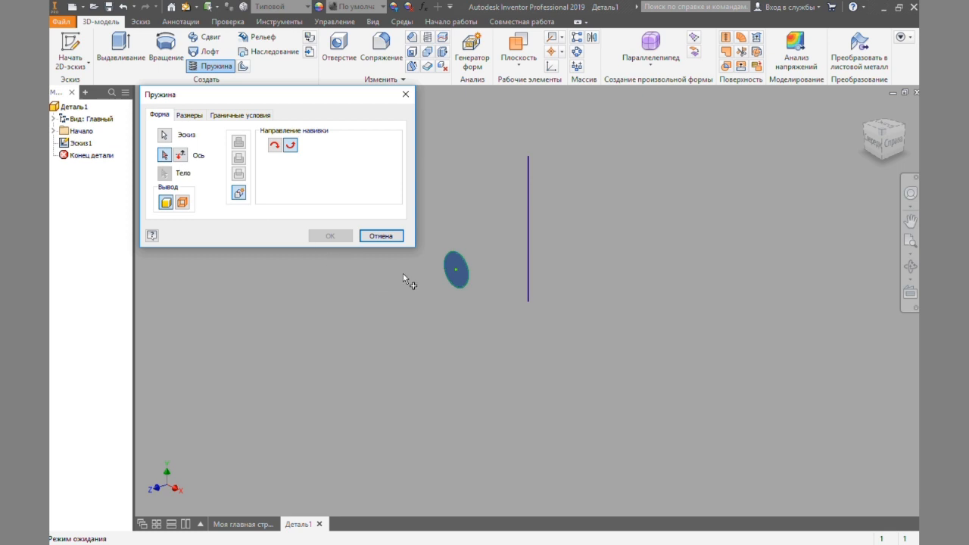
left_click(529, 284)
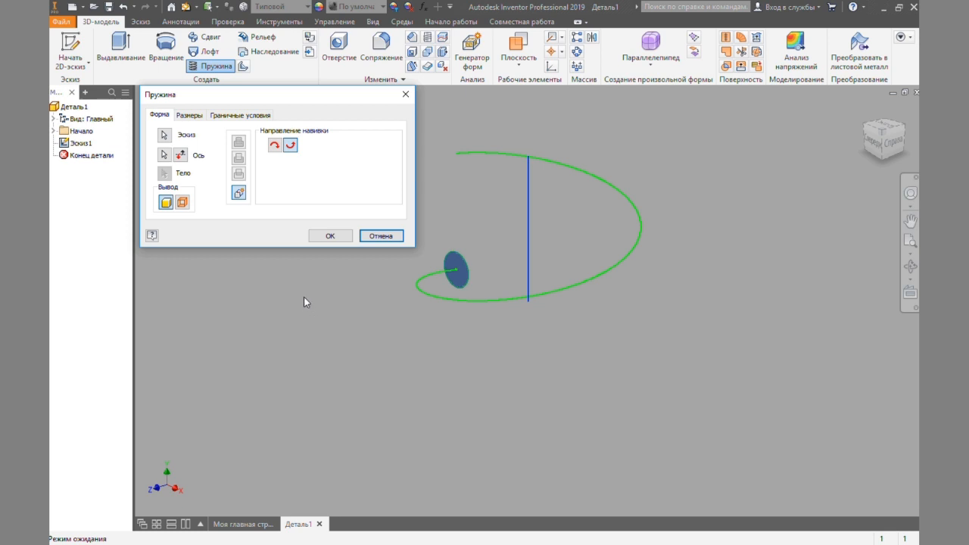
Set the coil's pitch to 0.400 cm and its size type to "Шаг и длина"
left_click(190, 117)
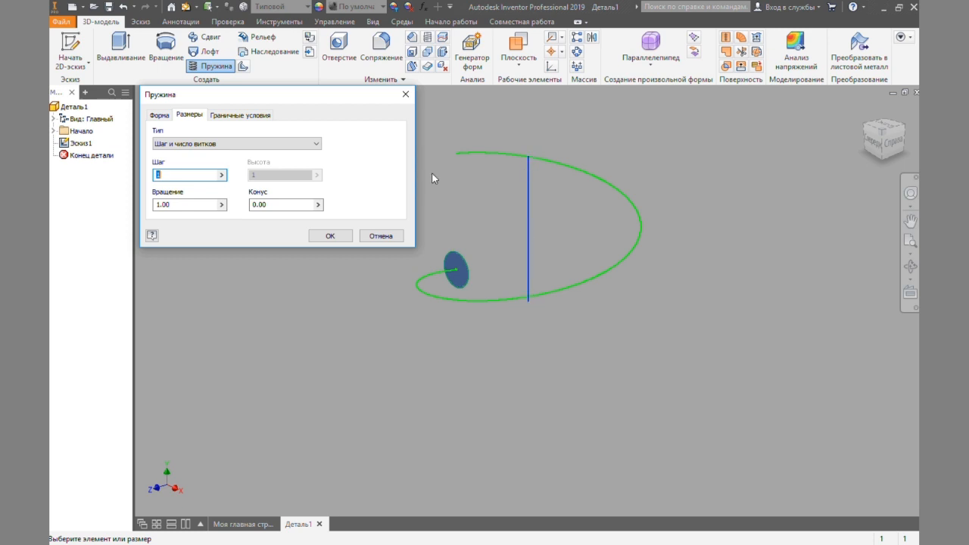
left_click(221, 175)
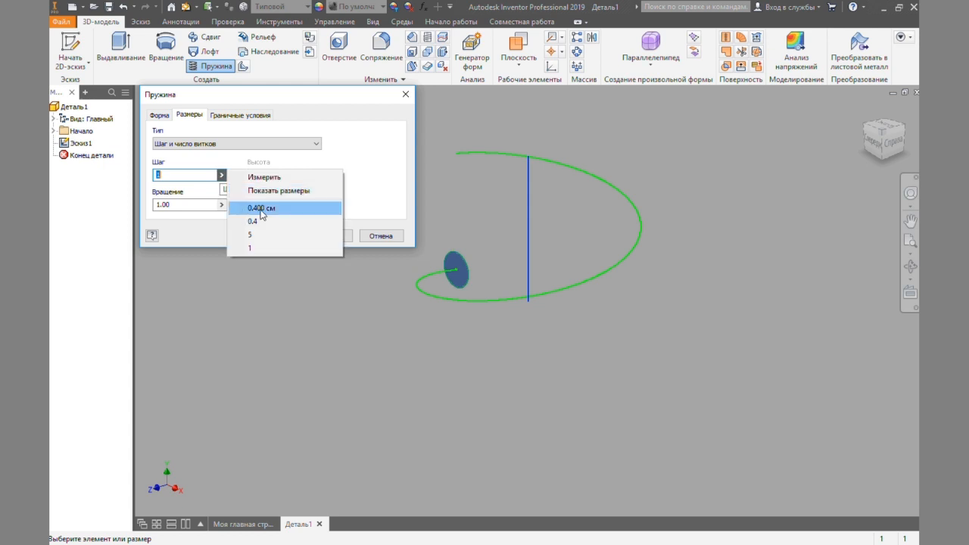
left_click(262, 208)
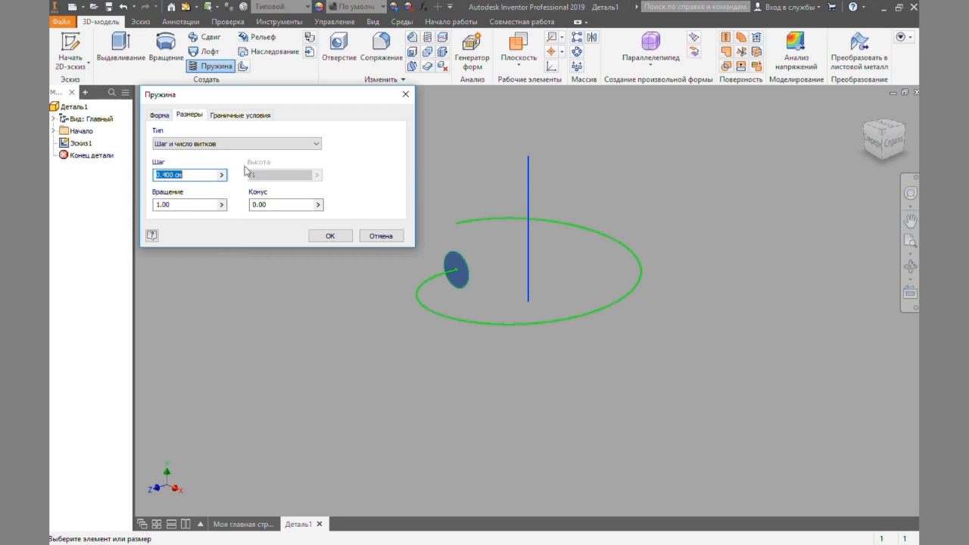
left_click(289, 144)
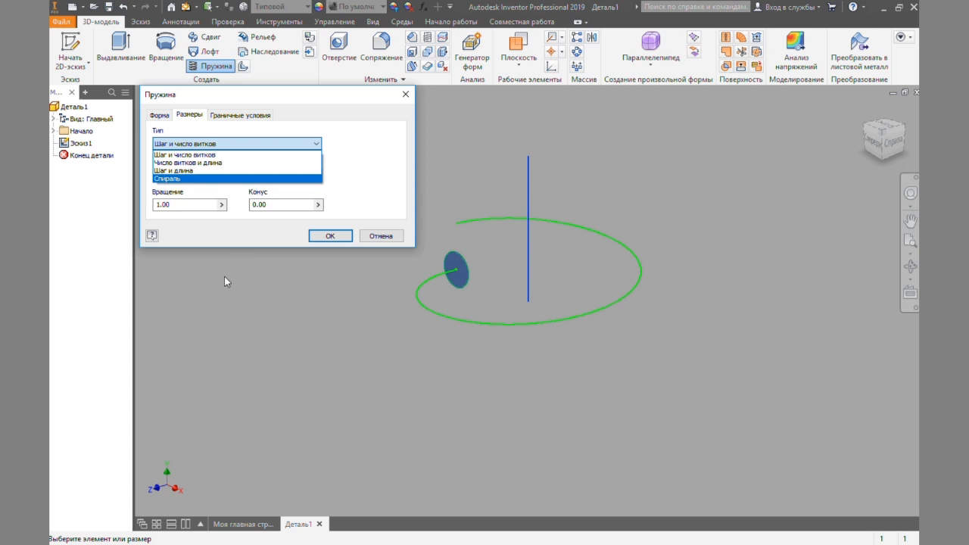
left_click(228, 170)
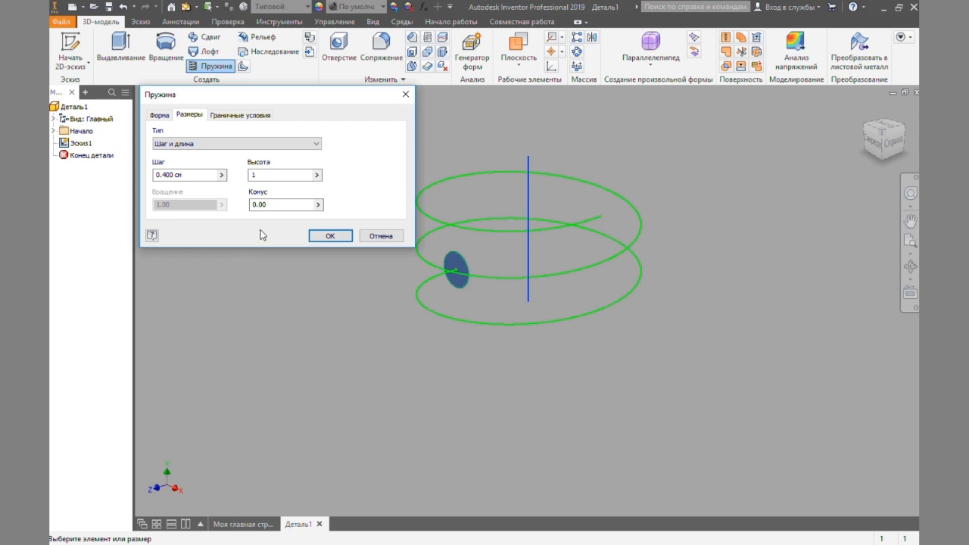
Set the coil's height to 4.8 and create the solid spring
left_click(317, 175)
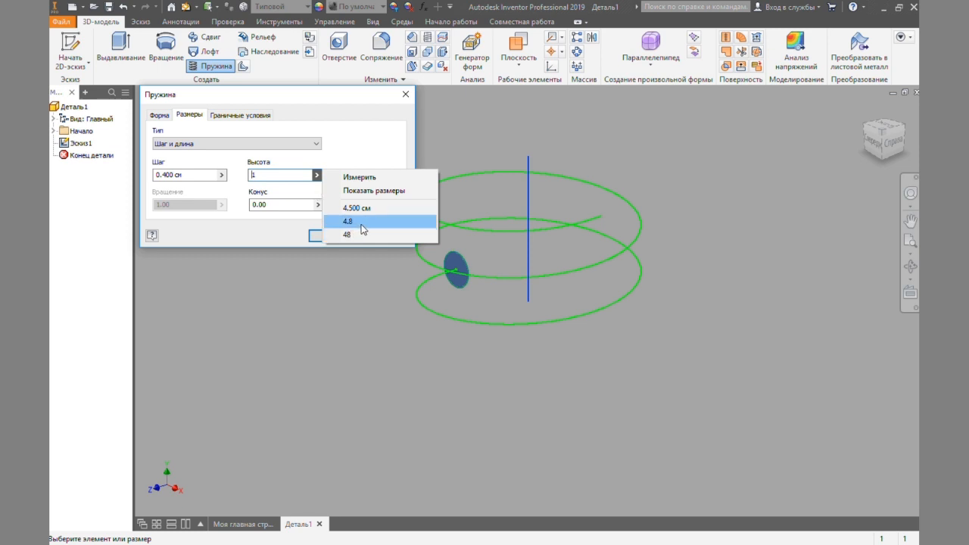
left_click(364, 227)
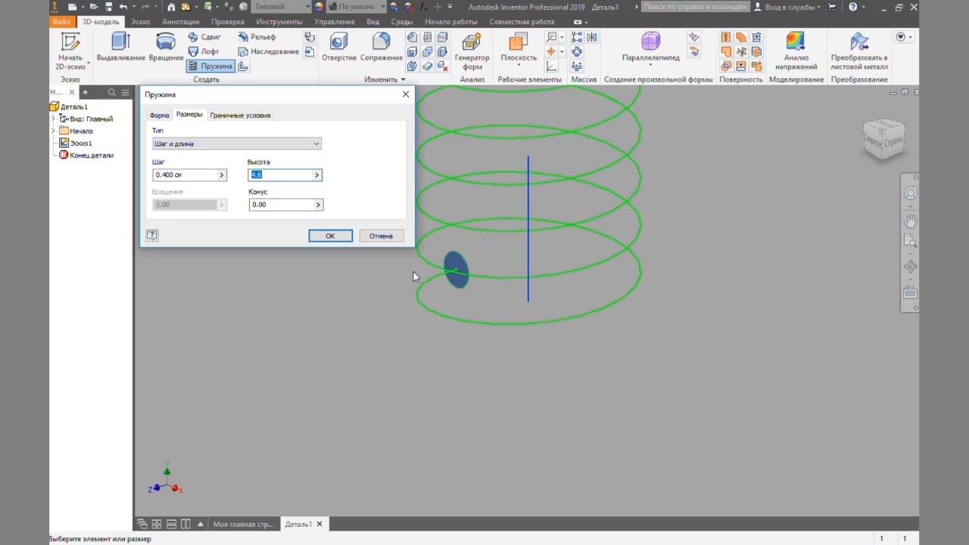
scroll(556, 256, "down", 3)
scroll(559, 250, "down", 3)
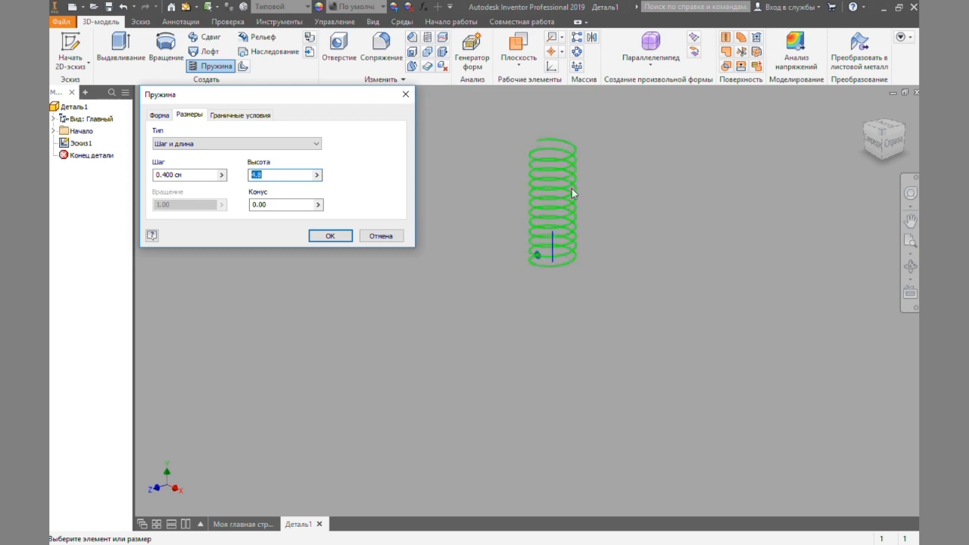
scroll(577, 149, "up", 3)
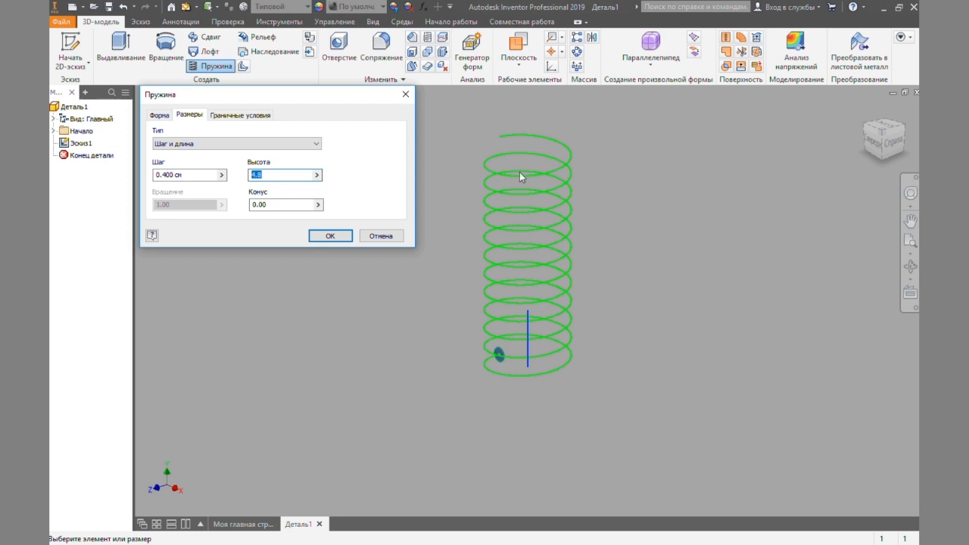
left_click(334, 237)
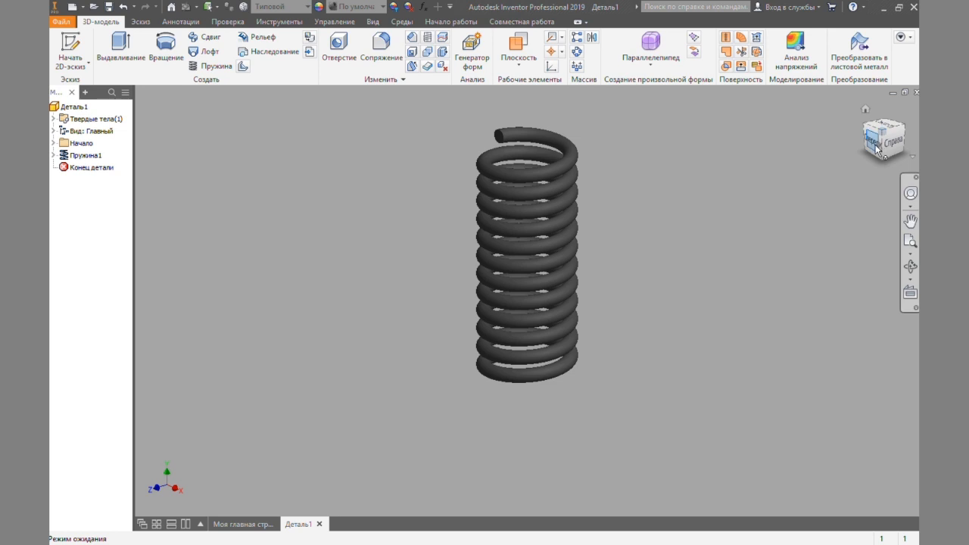
mouse_move(874, 150)
left_mouse_down()
mouse_move(916, 147)
mouse_move(918, 109)
mouse_move(792, 125)
mouse_move(792, 102)
mouse_move(814, 94)
mouse_move(749, 98)
mouse_move(802, 144)
mouse_move(803, 114)
mouse_move(840, 117)
mouse_move(837, 64)
mouse_move(790, 76)
mouse_move(789, 122)
mouse_move(810, 144)
mouse_move(828, 125)
mouse_move(841, 155)
mouse_move(837, 79)
mouse_move(791, 91)
mouse_move(803, 140)
mouse_move(814, 95)
mouse_move(832, 98)
mouse_move(840, 143)
mouse_move(817, 136)
mouse_move(825, 110)
mouse_move(878, 132)
left_mouse_up()
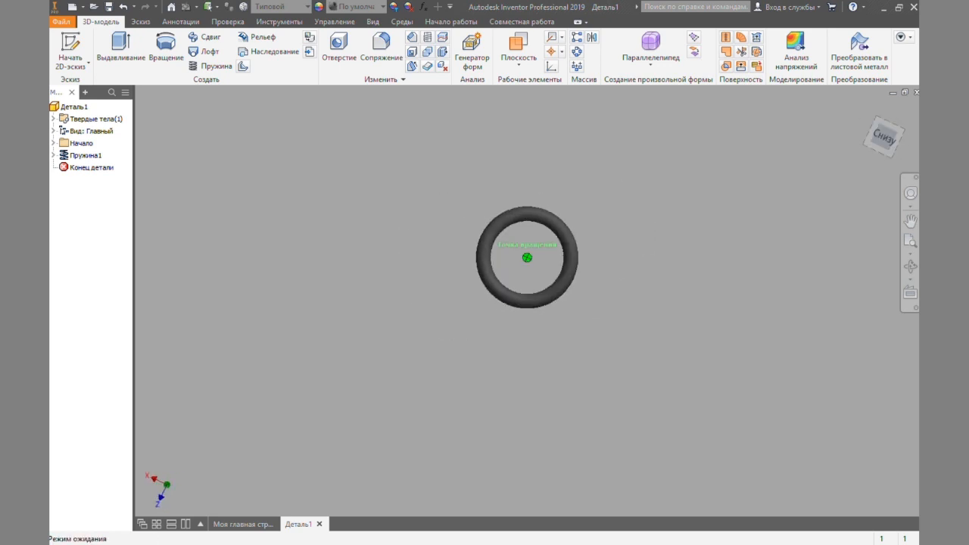